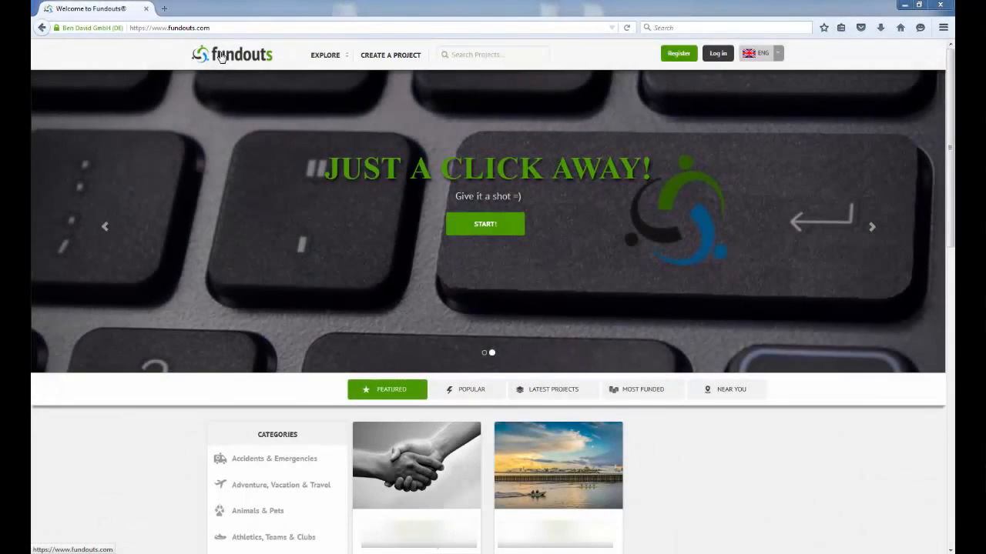
Log in to the account by entering the account password.
{"action": "left_click", "coordinate": [718, 56]}
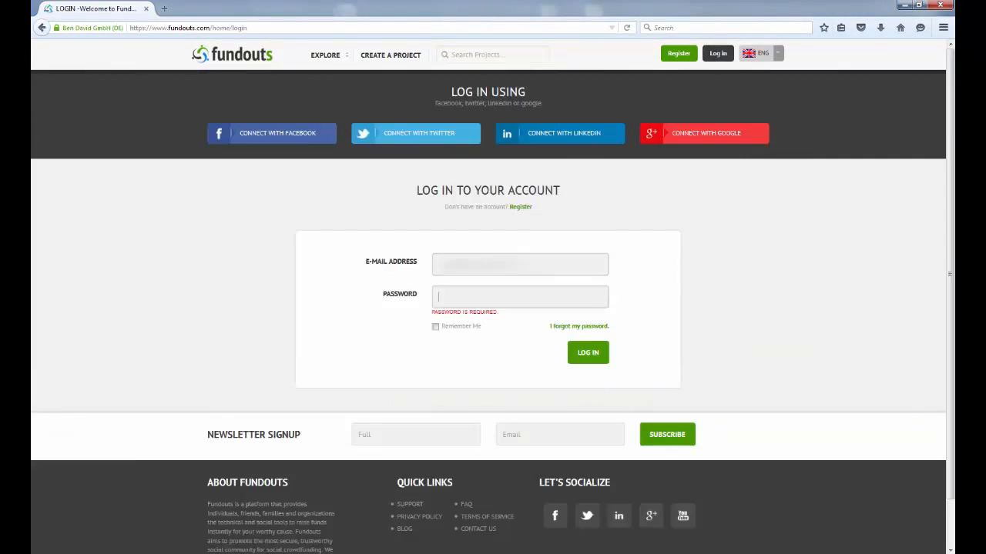
{"action": "type", "text": "••••••••"}
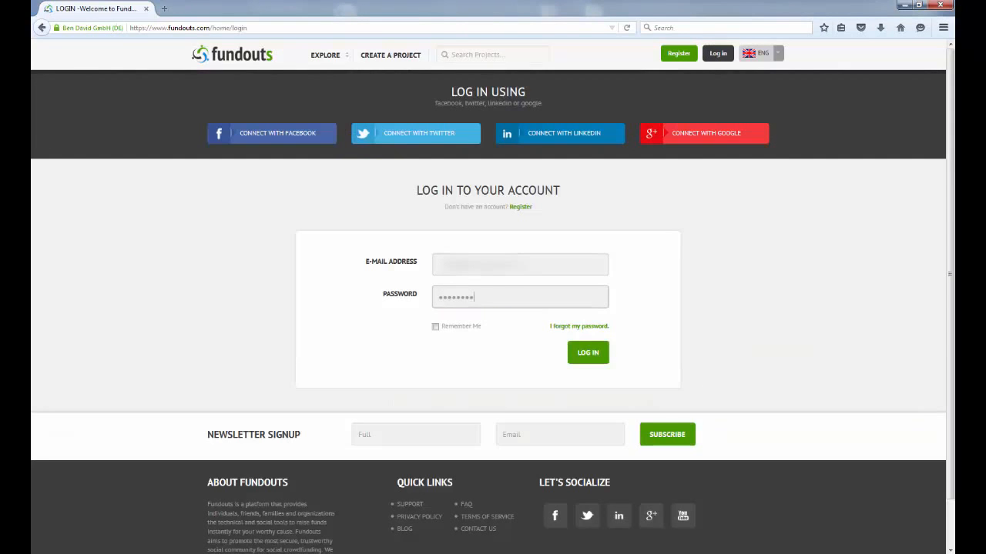
{"action": "left_click", "coordinate": [588, 353]}
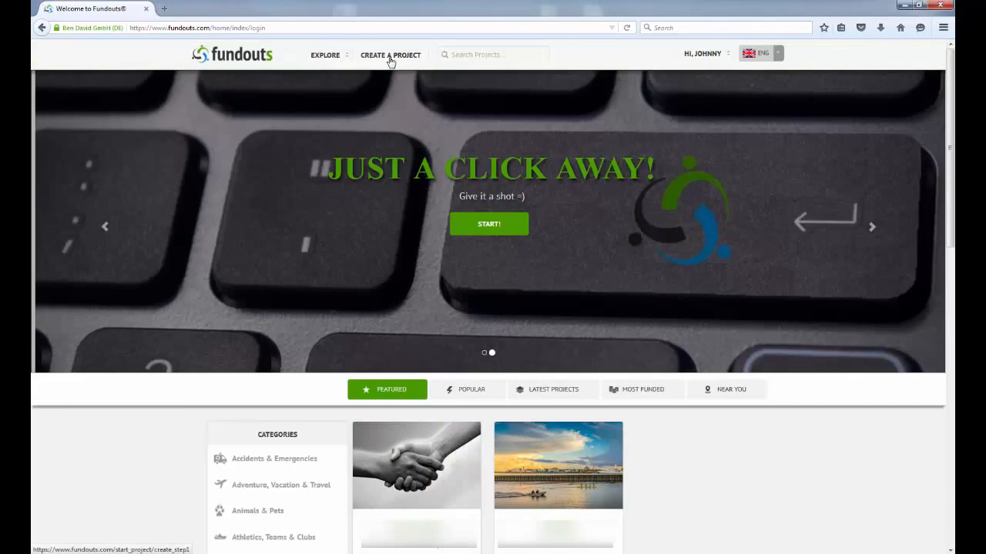
Start creating a new project and choose Animals & Pets as the campaign category.
{"action": "left_click", "coordinate": [390, 58]}
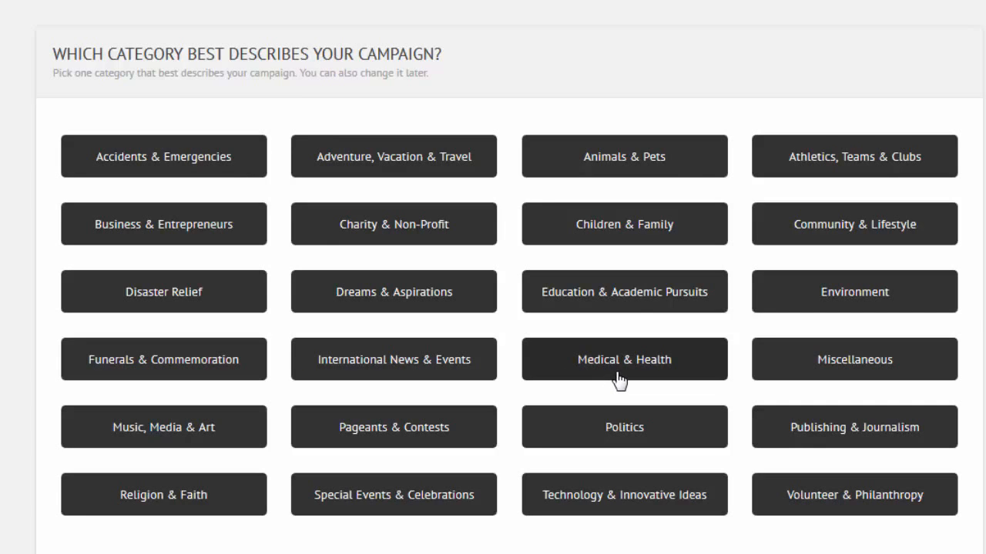
{"action": "left_click", "coordinate": [660, 175]}
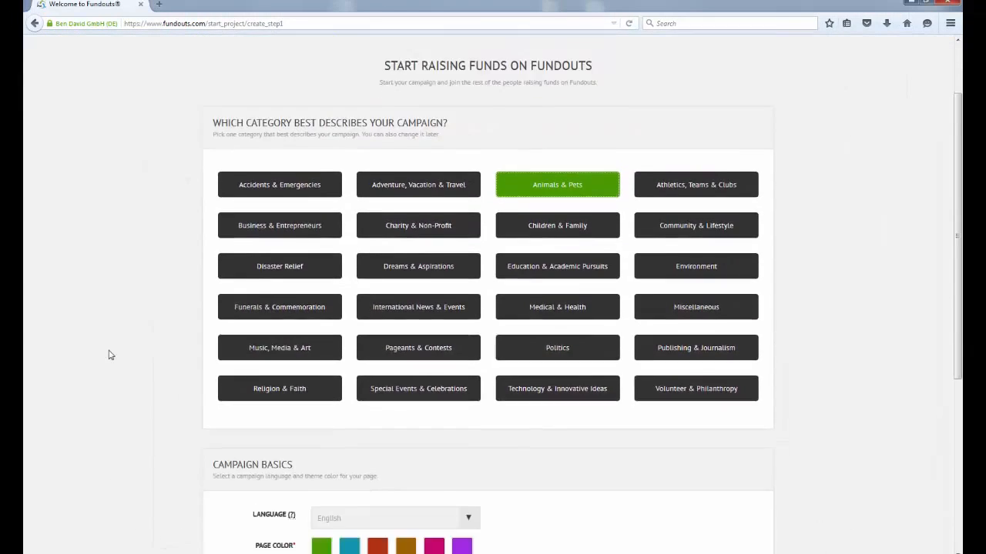
View the language choices available for the website.
{"action": "scroll", "coordinate": [97, 344], "scroll_direction": "down", "scroll_amount": 3}
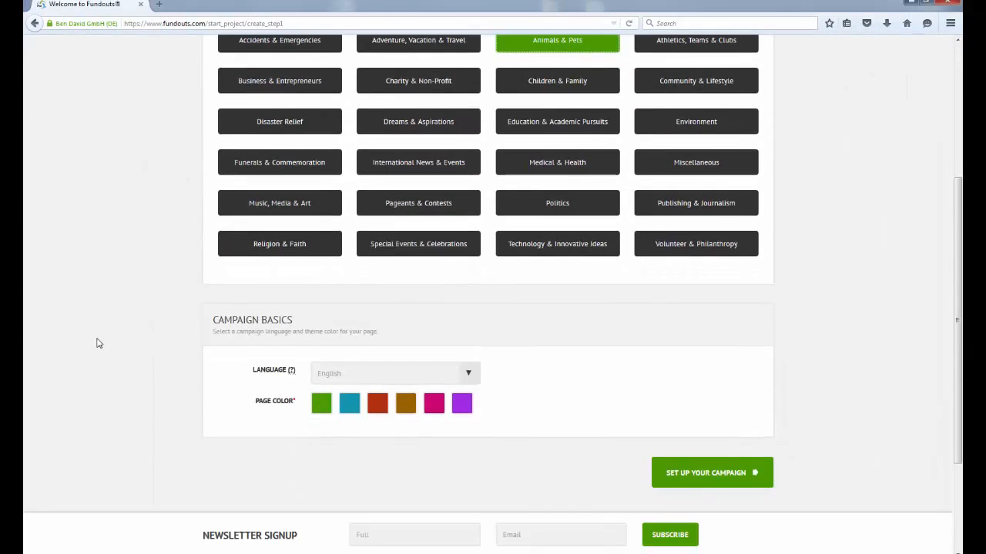
{"action": "scroll", "coordinate": [97, 343], "scroll_direction": "up", "scroll_amount": 2}
{"action": "scroll", "coordinate": [131, 326], "scroll_direction": "down", "scroll_amount": 1}
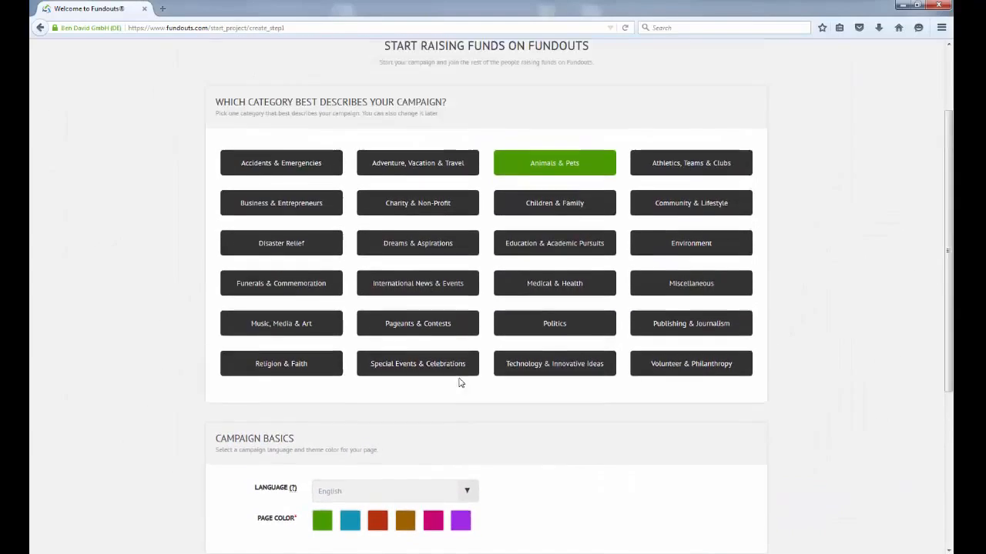
{"action": "scroll", "coordinate": [460, 383], "scroll_direction": "up", "scroll_amount": 3}
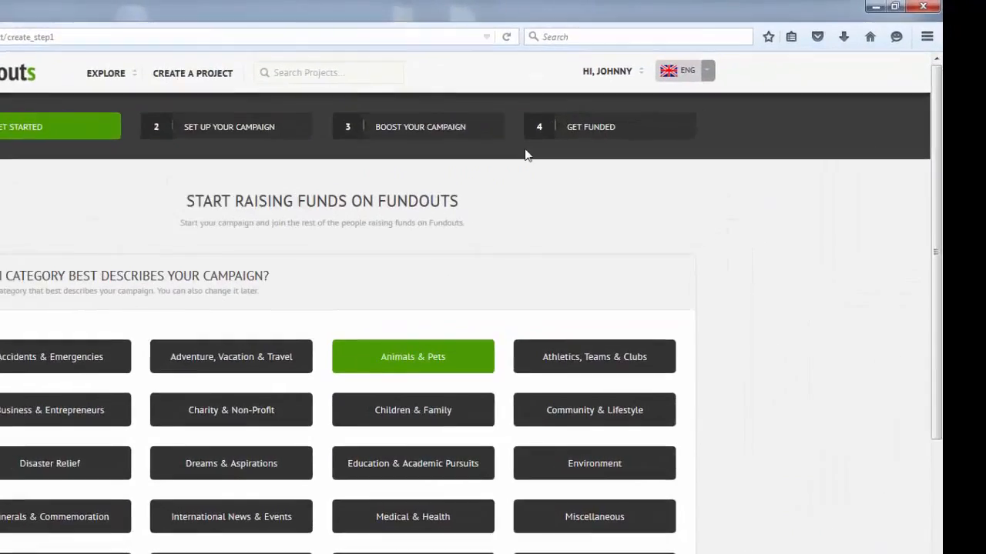
{"action": "left_click", "coordinate": [765, 56]}
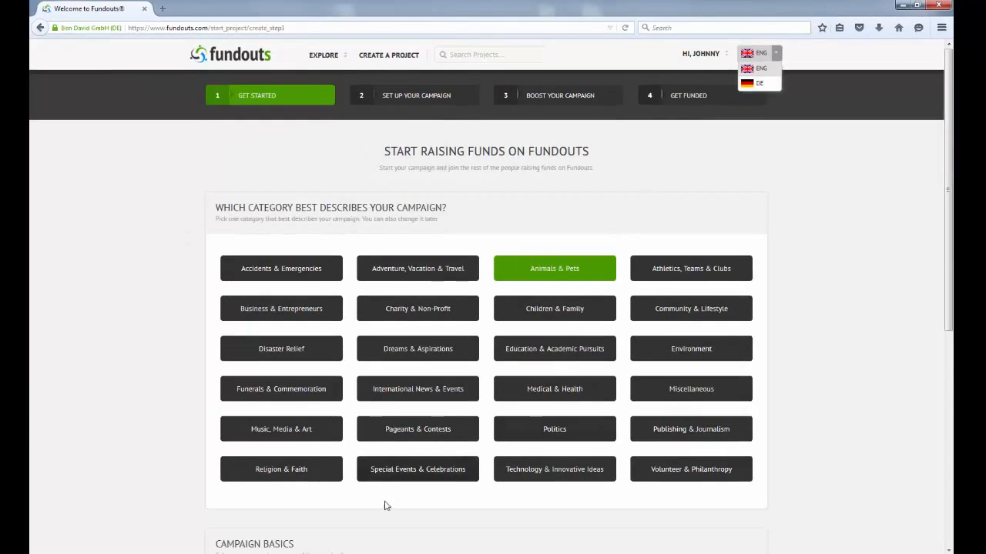
Keep English as the campaign language, choose red as the page color, and continue to campaign setup.
{"action": "scroll", "coordinate": [372, 508], "scroll_direction": "down", "scroll_amount": 3}
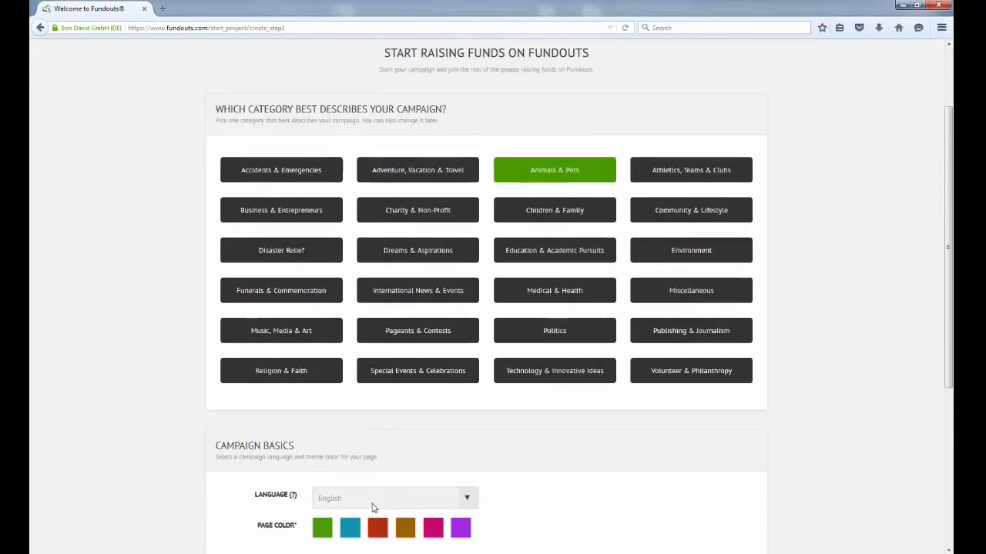
{"action": "scroll", "coordinate": [373, 508], "scroll_direction": "down", "scroll_amount": 3}
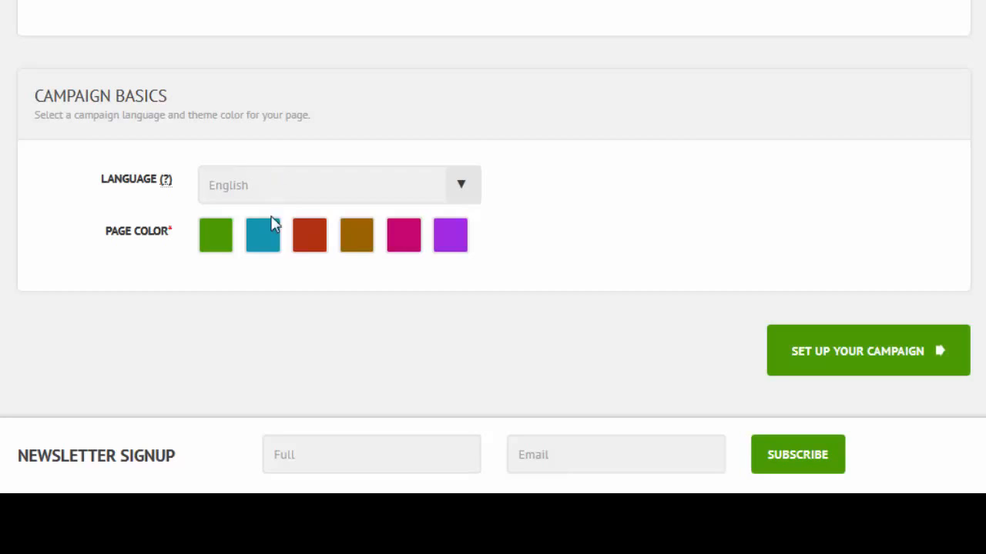
{"action": "left_click", "coordinate": [305, 181]}
{"action": "left_click", "coordinate": [305, 182]}
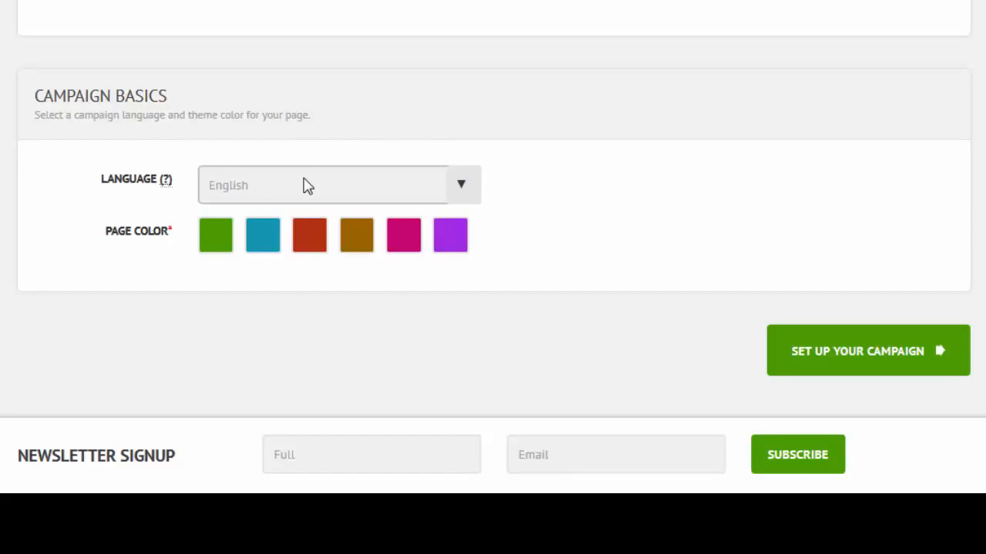
{"action": "left_click", "coordinate": [315, 244]}
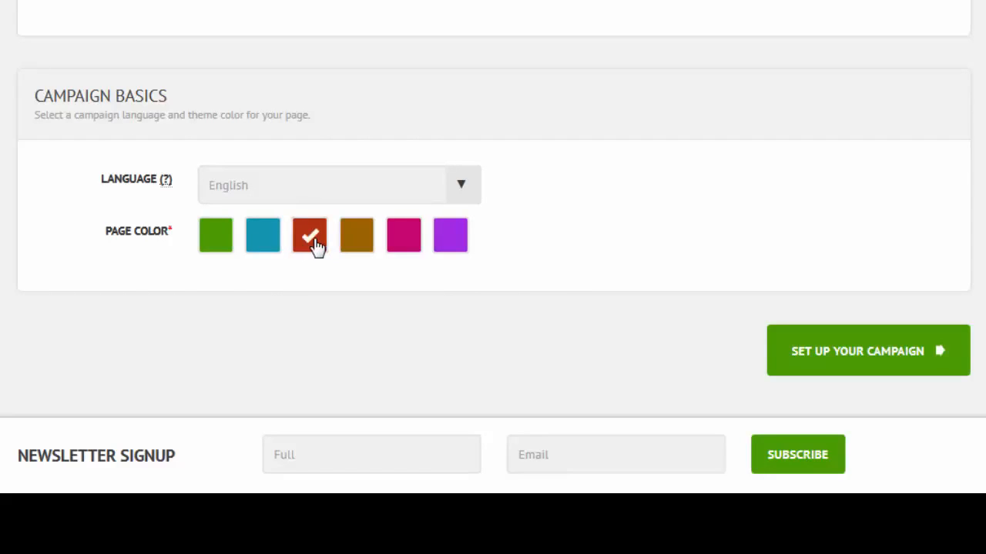
{"action": "left_click", "coordinate": [845, 368]}
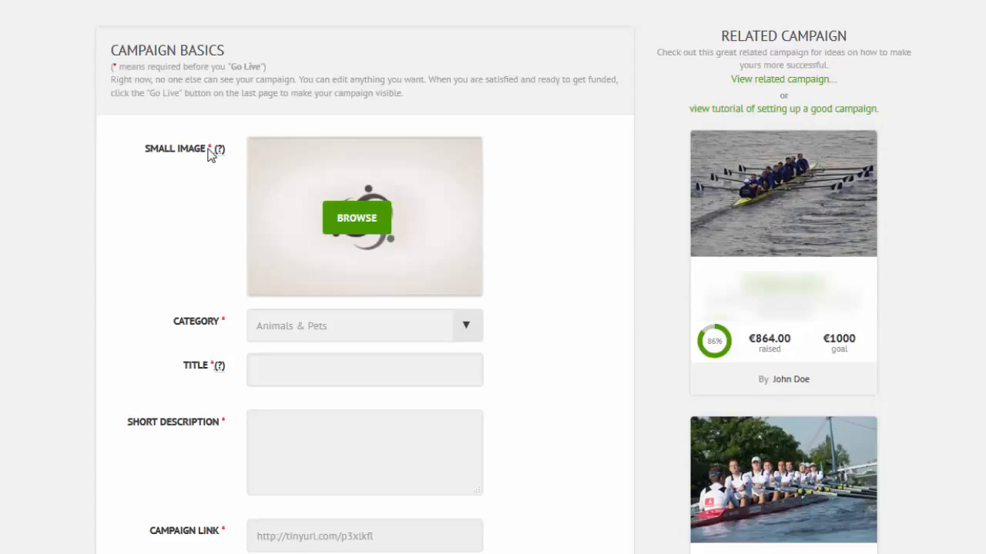
Upload animal-dog-pet-sad.jpg from the Pictures library as the campaign's small image.
{"action": "left_click", "coordinate": [360, 222]}
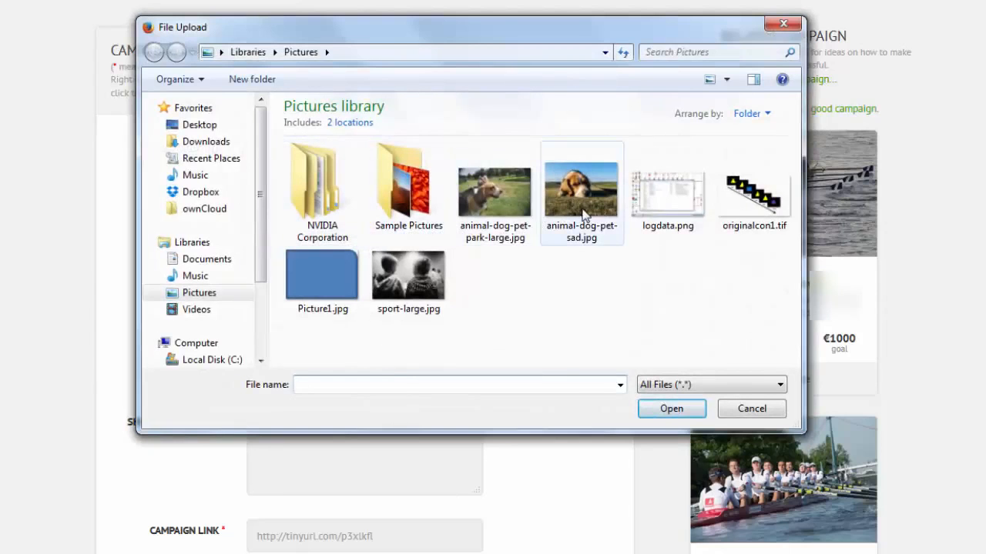
{"action": "left_click", "coordinate": [583, 216]}
{"action": "left_click", "coordinate": [662, 418]}
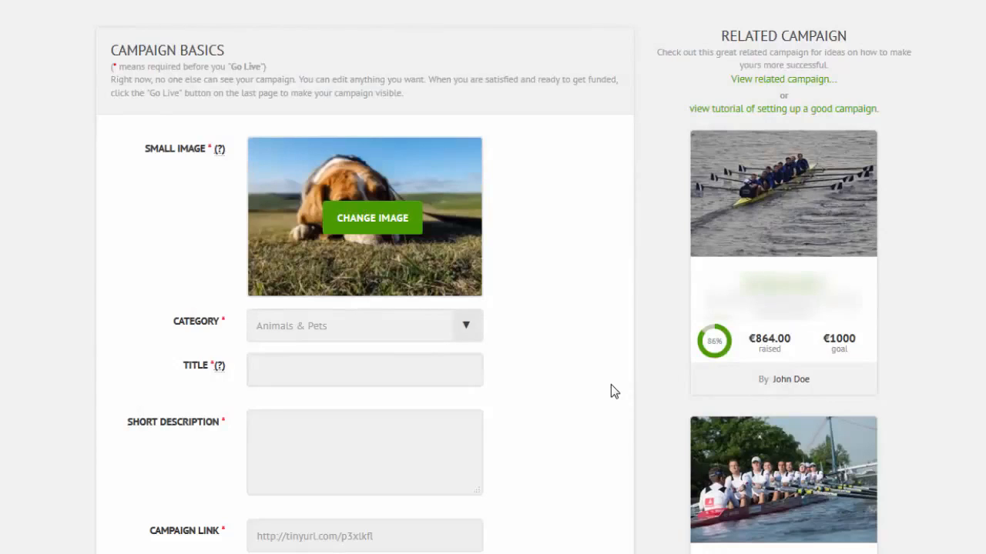
Title the campaign "Give Lucky a Life!" and enter the short description "Please help rescue Lucky's life. He rescued ours.".
{"action": "left_click", "coordinate": [471, 326]}
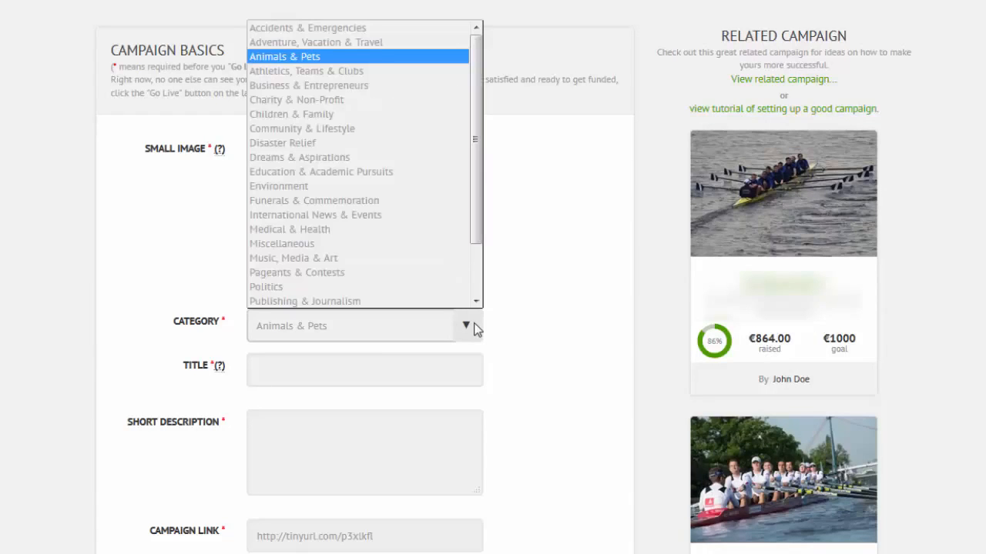
{"action": "left_click", "coordinate": [474, 324]}
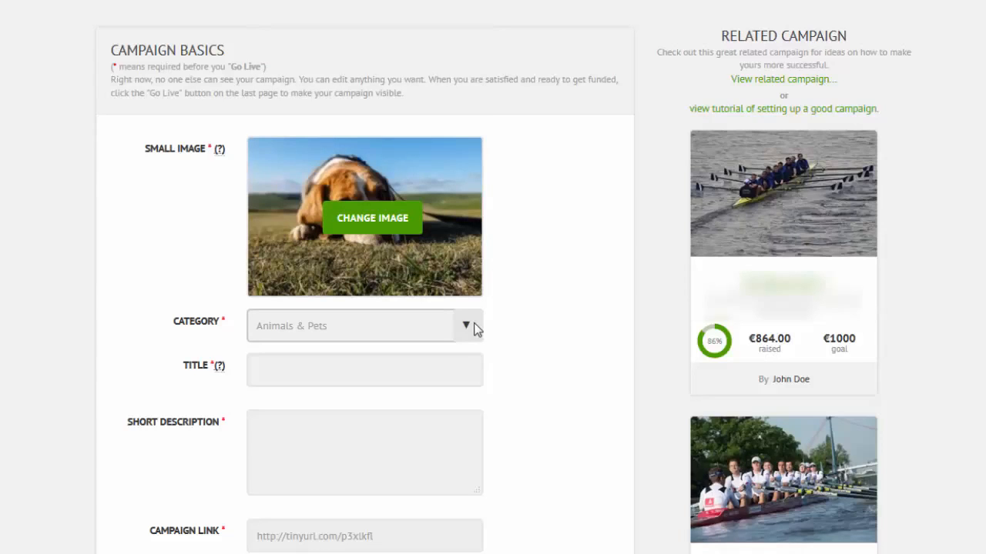
{"action": "scroll", "coordinate": [343, 303], "scroll_direction": "down", "scroll_amount": 1}
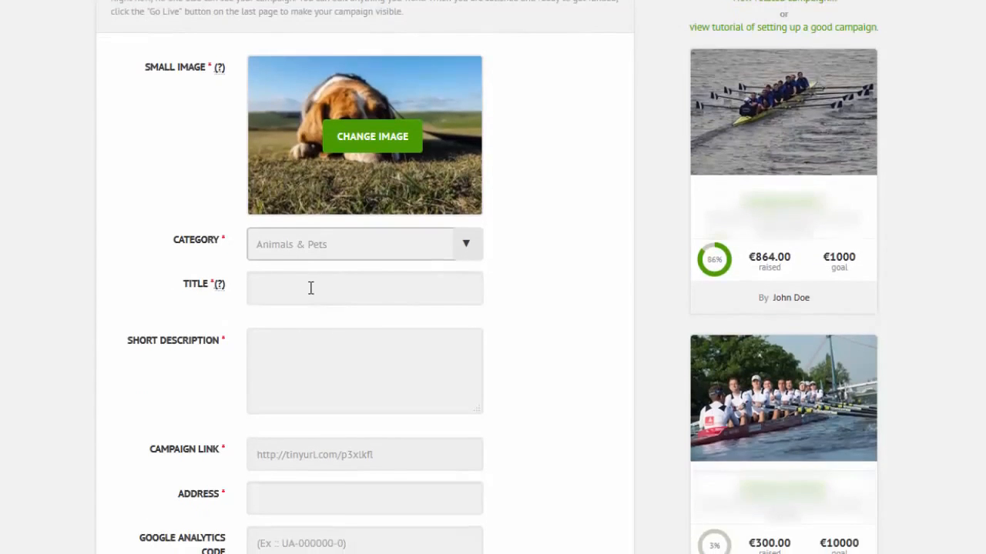
{"action": "left_click", "coordinate": [310, 287]}
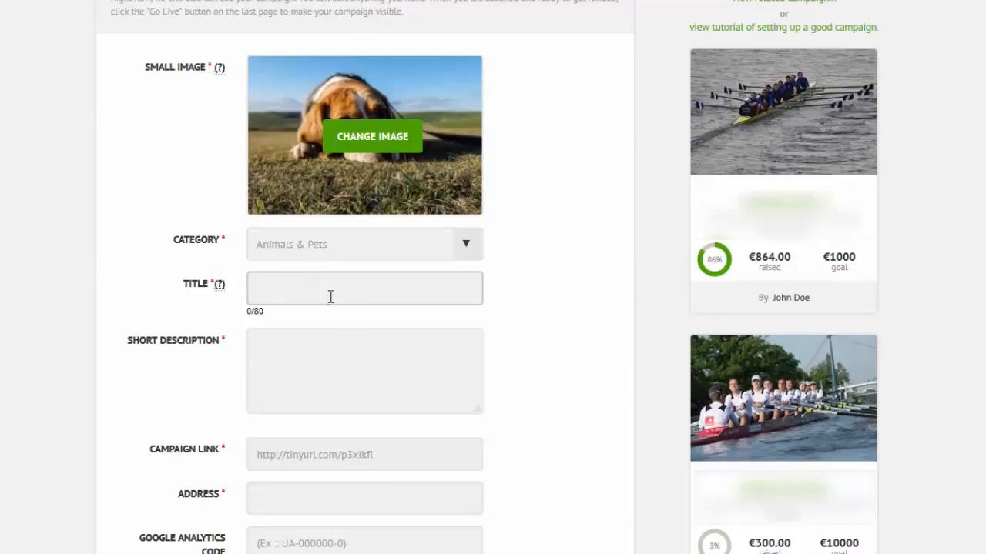
{"action": "left_click", "coordinate": [332, 341]}
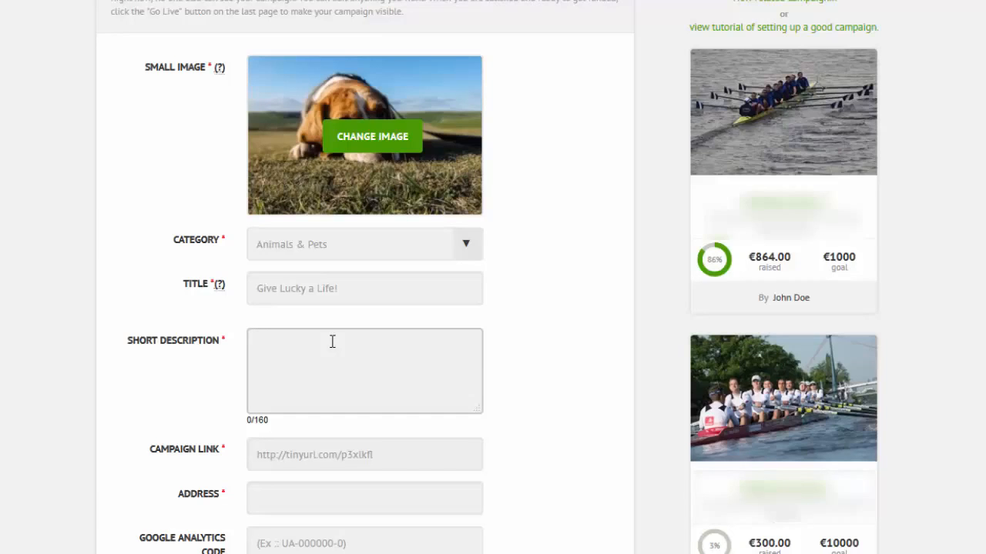
{"action": "type", "text": "Please help rescue Lucky's life. He rescued ours."}
Enter the campaign's address and save the campaign basics.
{"action": "scroll", "coordinate": [536, 385], "scroll_direction": "down", "scroll_amount": 1}
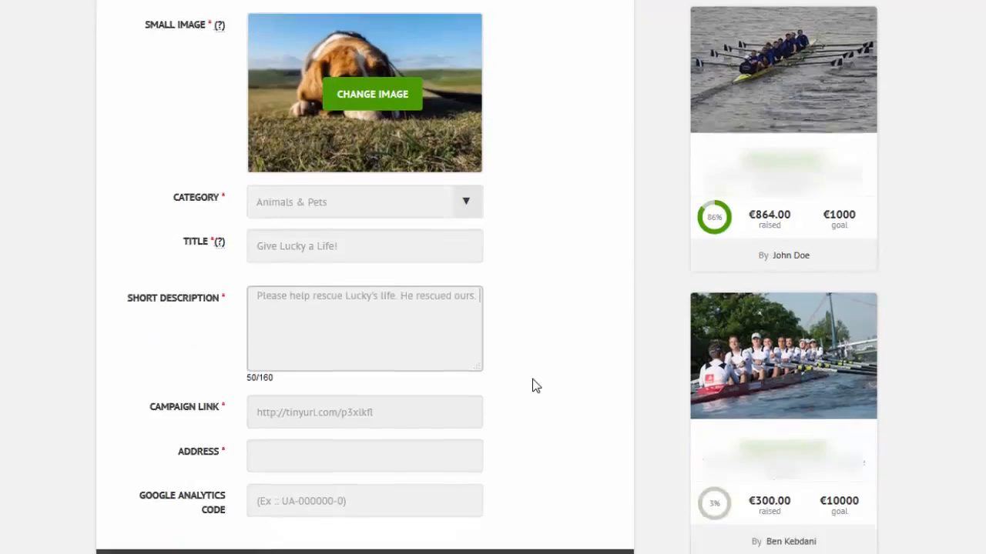
{"action": "scroll", "coordinate": [536, 385], "scroll_direction": "down", "scroll_amount": 2}
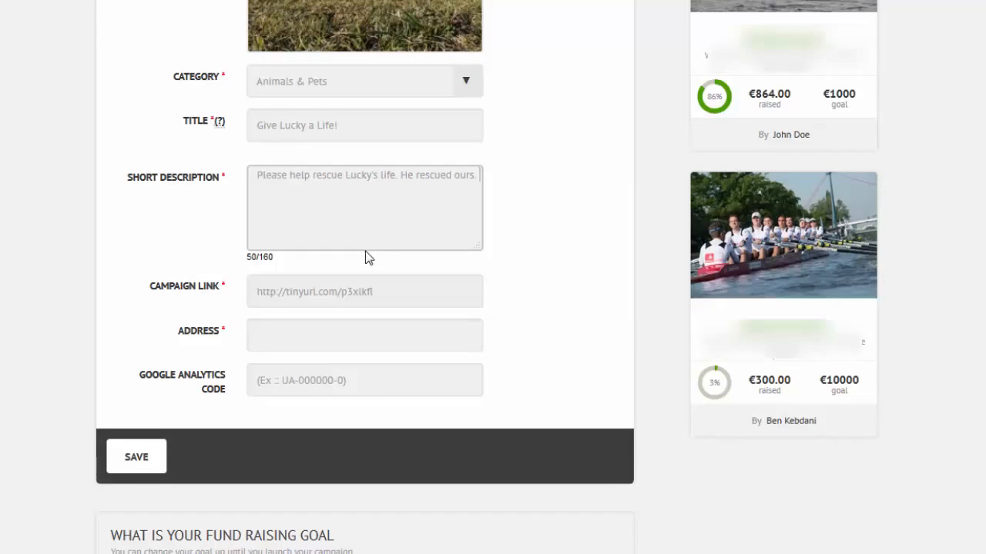
{"action": "left_click", "coordinate": [308, 338]}
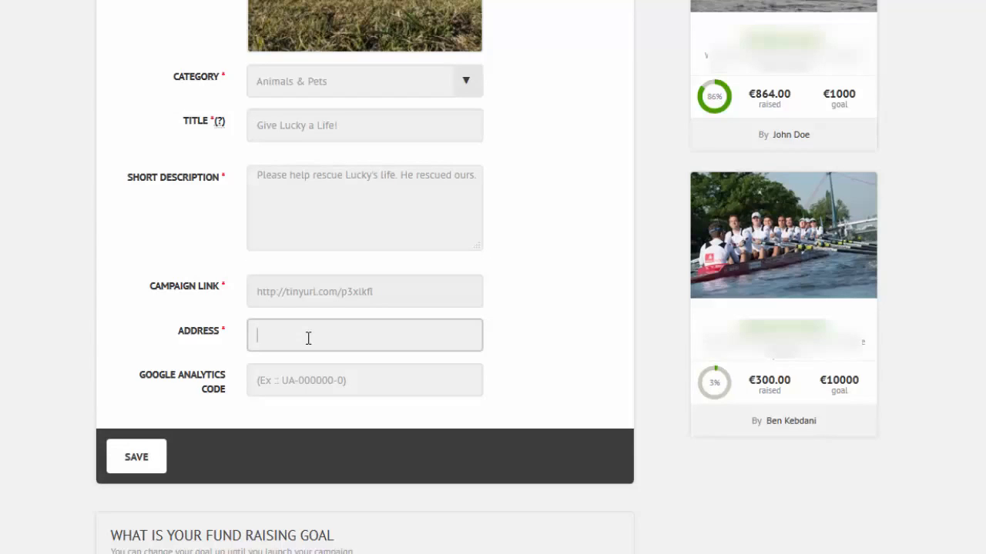
{"action": "type", "text": "Bremen, German"}
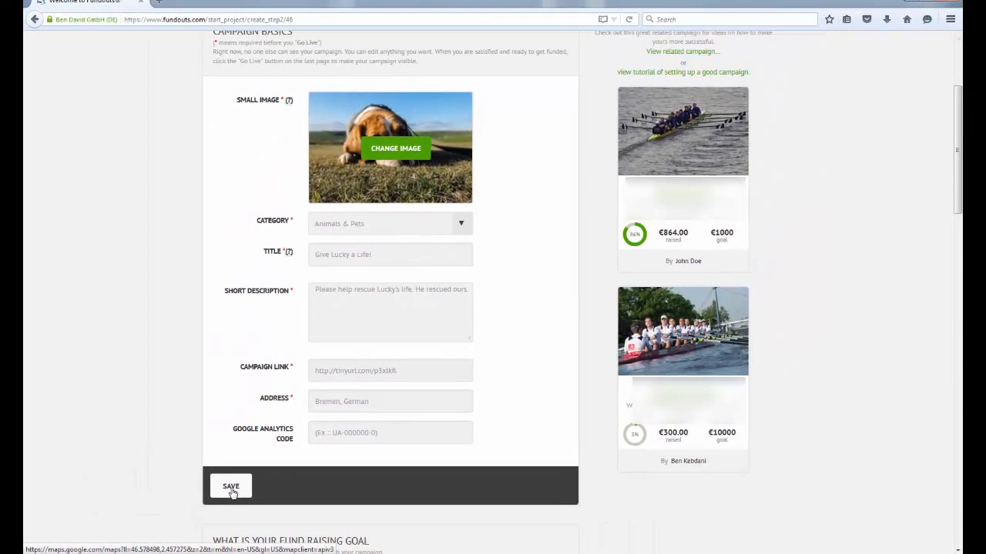
{"action": "left_click", "coordinate": [231, 487]}
Set the fund raising goal to 2500 EUR and save it.
{"action": "scroll", "coordinate": [233, 486], "scroll_direction": "down", "scroll_amount": 4}
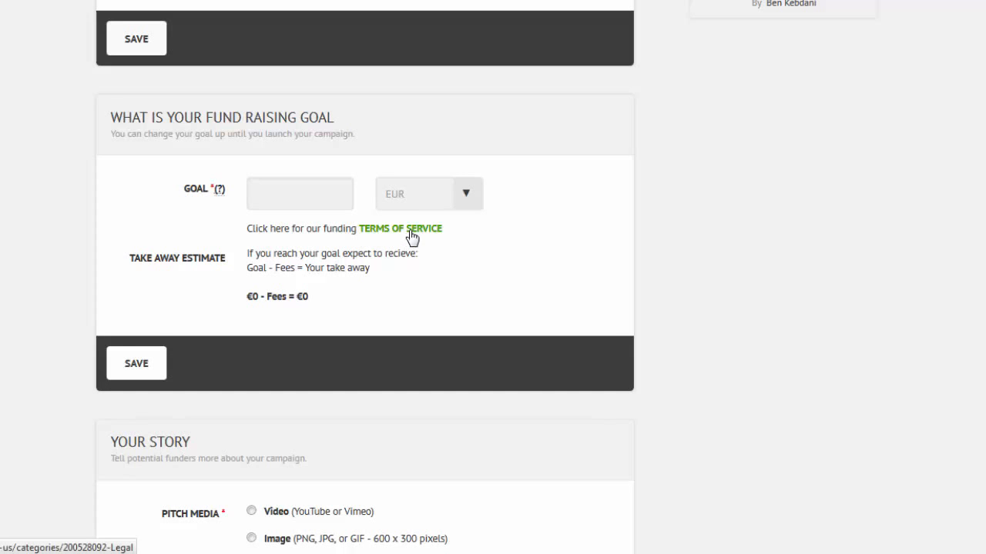
{"action": "left_click", "coordinate": [284, 194]}
{"action": "type", "text": "2500"}
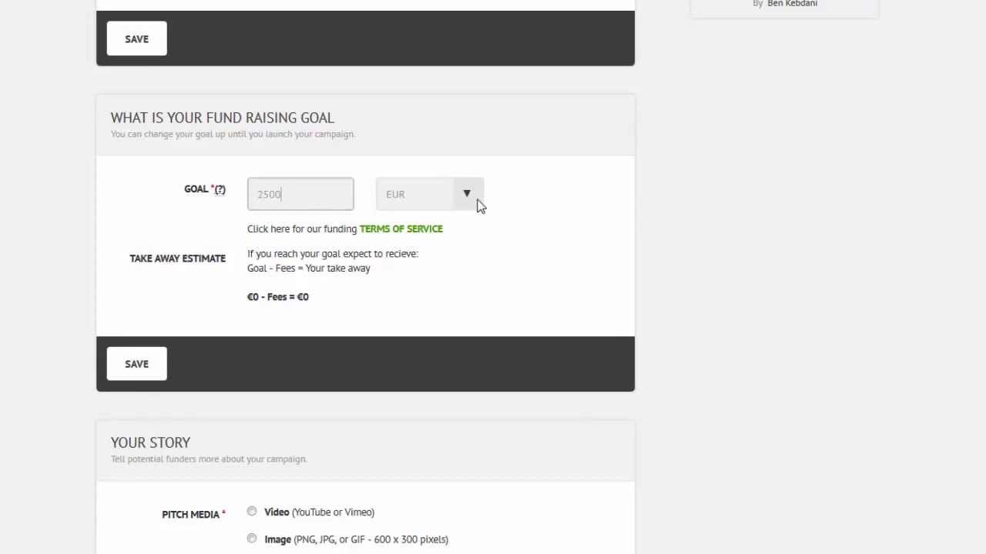
{"action": "left_click", "coordinate": [140, 373]}
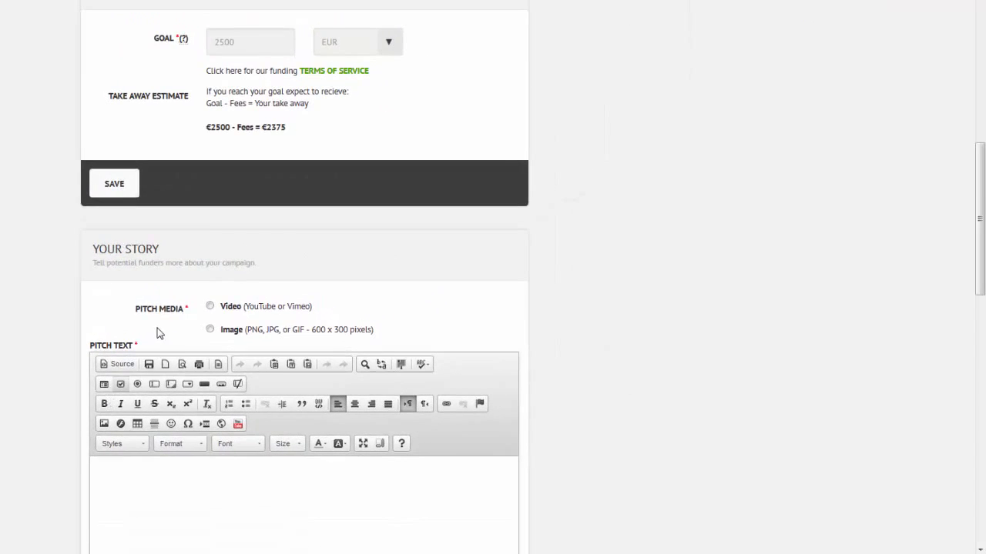
Set the pitch media to an image and choose animal-dog-pet-sad.jpg as the file.
{"action": "scroll", "coordinate": [185, 385], "scroll_direction": "down", "scroll_amount": 3}
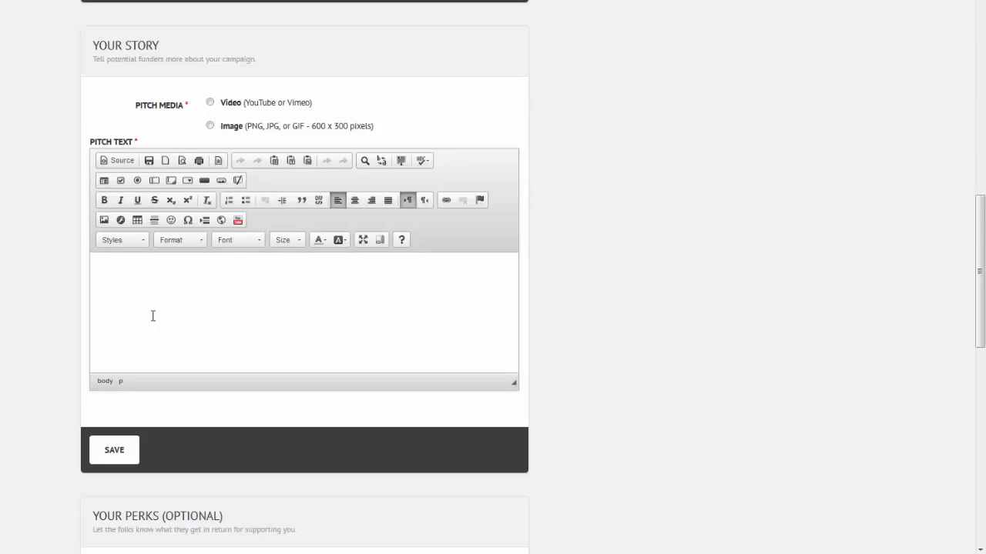
{"action": "left_click", "coordinate": [209, 125]}
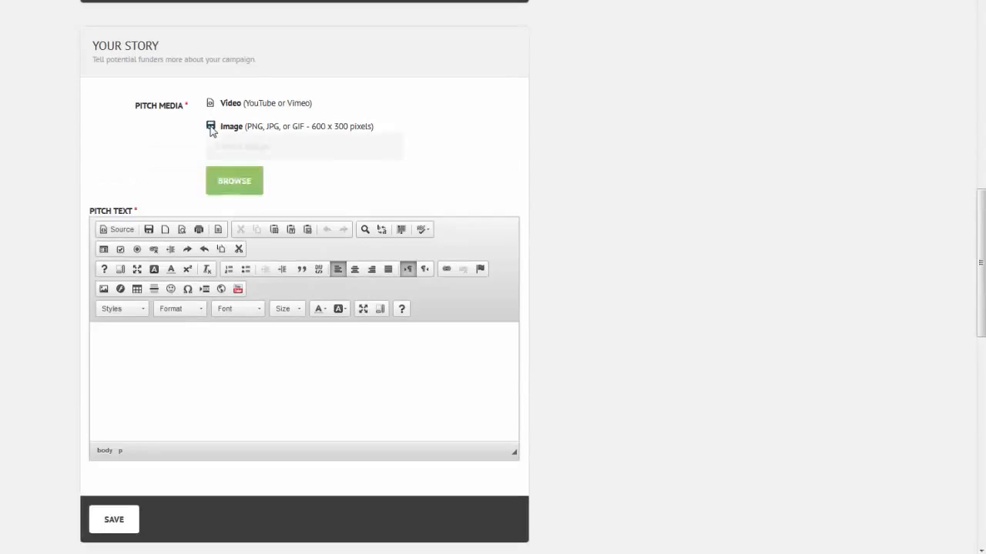
{"action": "left_click", "coordinate": [239, 188]}
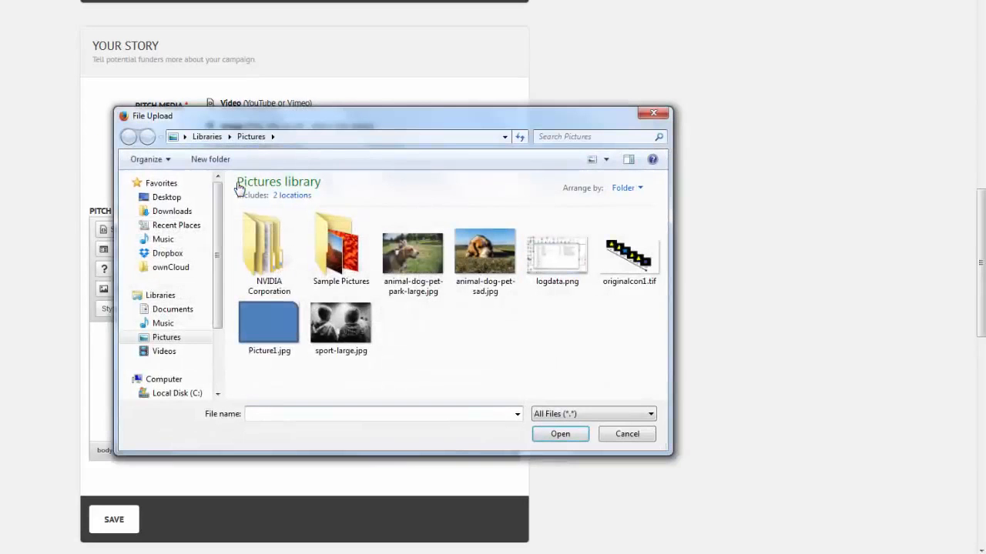
{"action": "left_click", "coordinate": [485, 284]}
{"action": "left_click", "coordinate": [539, 435]}
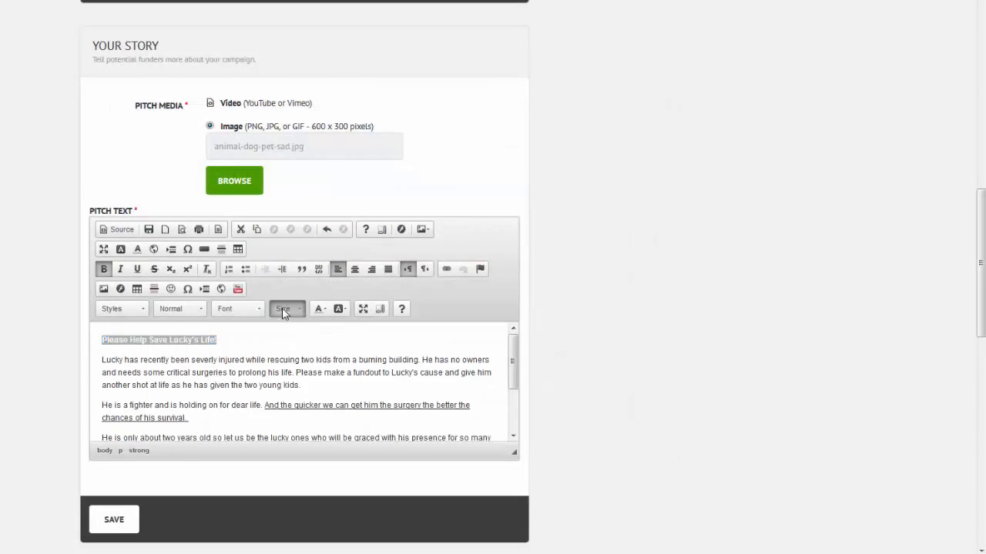
Format the pitch text heading "Please Help Save Lucky's Life!" at font size 26 and center it.
{"action": "left_click", "coordinate": [285, 308]}
{"action": "scroll", "coordinate": [293, 385], "scroll_direction": "down", "scroll_amount": 3}
{"action": "left_click", "coordinate": [282, 388]}
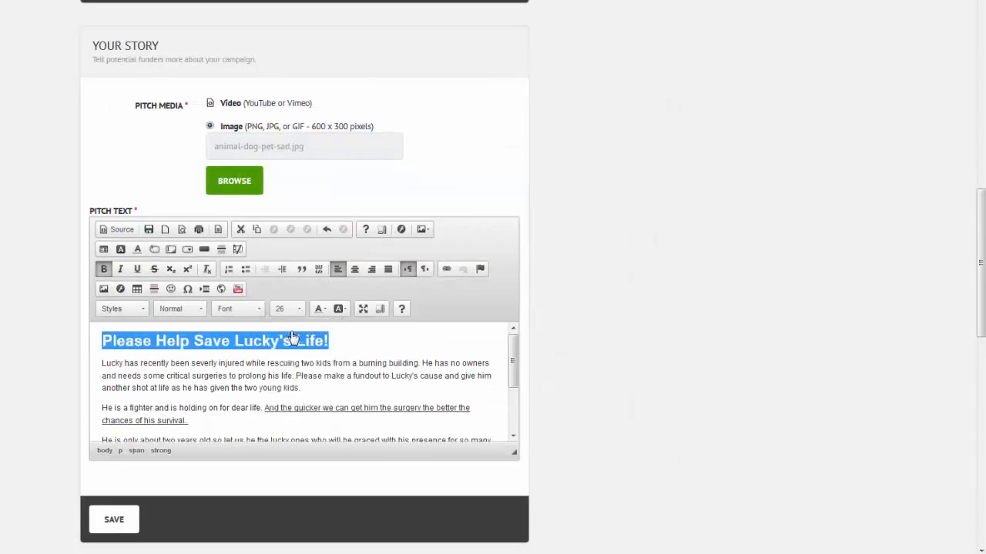
{"action": "left_click", "coordinate": [354, 269]}
{"action": "left_click", "coordinate": [238, 374]}
Center the closing italic line "He has the heart of a lion in this small little body." in the pitch text.
{"action": "scroll", "coordinate": [256, 381], "scroll_direction": "down", "scroll_amount": 2}
{"action": "left_click_drag", "start_coordinate": [277, 403], "coordinate": [102, 403]}
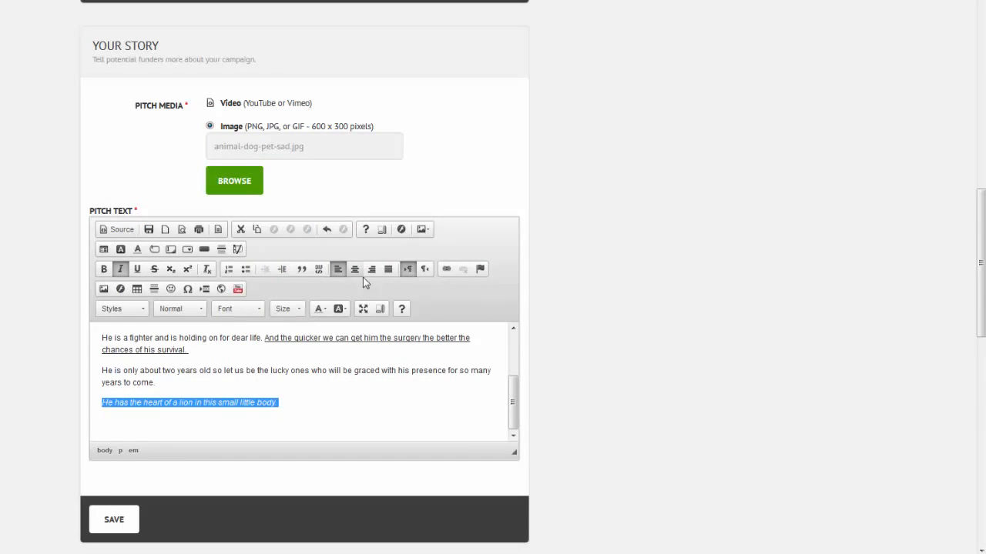
{"action": "left_click", "coordinate": [355, 269]}
Set the pitch text's body paragraphs between the heading and the closing italic line to font size 20 and center them.
{"action": "scroll", "coordinate": [241, 396], "scroll_direction": "up", "scroll_amount": 3}
{"action": "left_click_drag", "start_coordinate": [103, 362], "coordinate": [162, 383]}
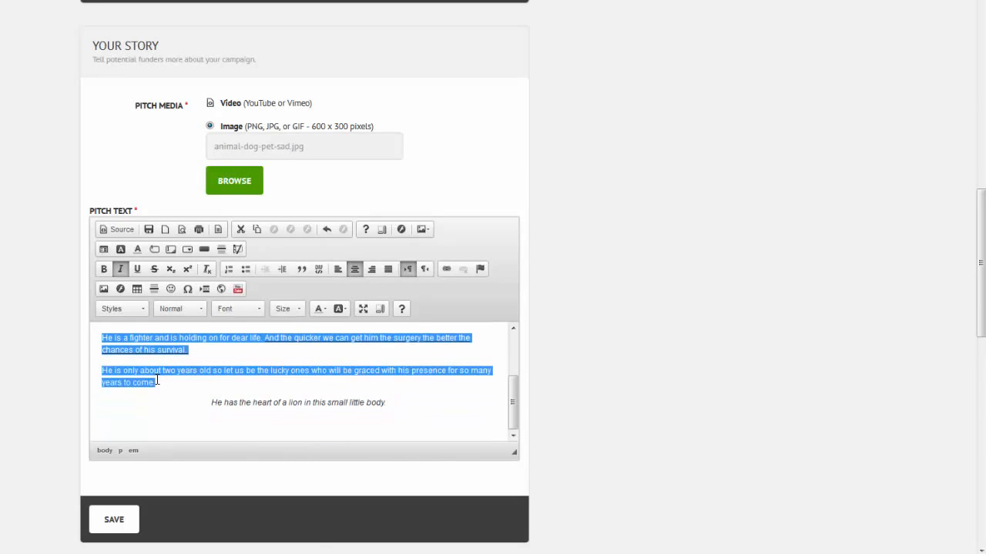
{"action": "left_click", "coordinate": [285, 308]}
{"action": "scroll", "coordinate": [295, 362], "scroll_direction": "up", "scroll_amount": 3}
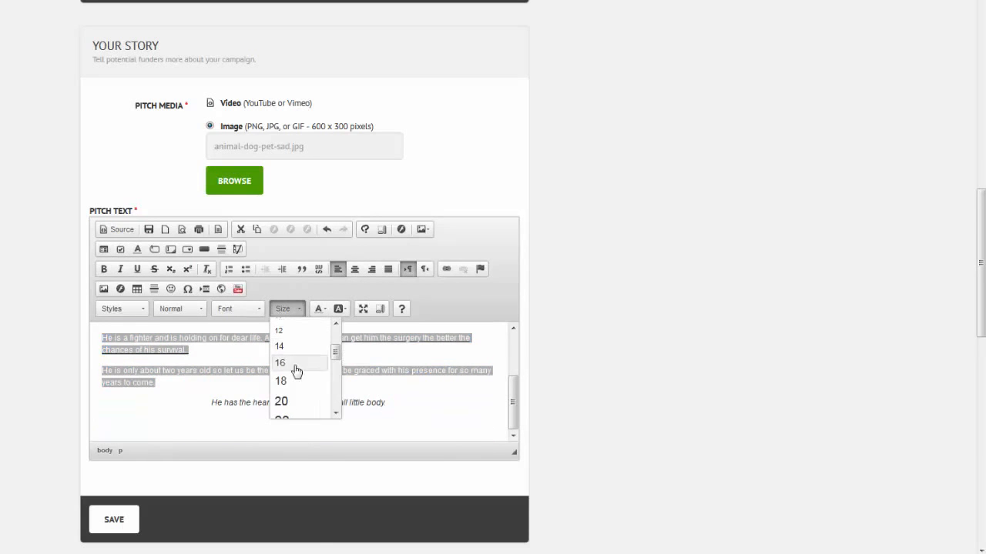
{"action": "left_click", "coordinate": [293, 401]}
{"action": "scroll", "coordinate": [318, 381], "scroll_direction": "up", "scroll_amount": 2}
{"action": "left_click", "coordinate": [354, 270]}
{"action": "left_click", "coordinate": [318, 416]}
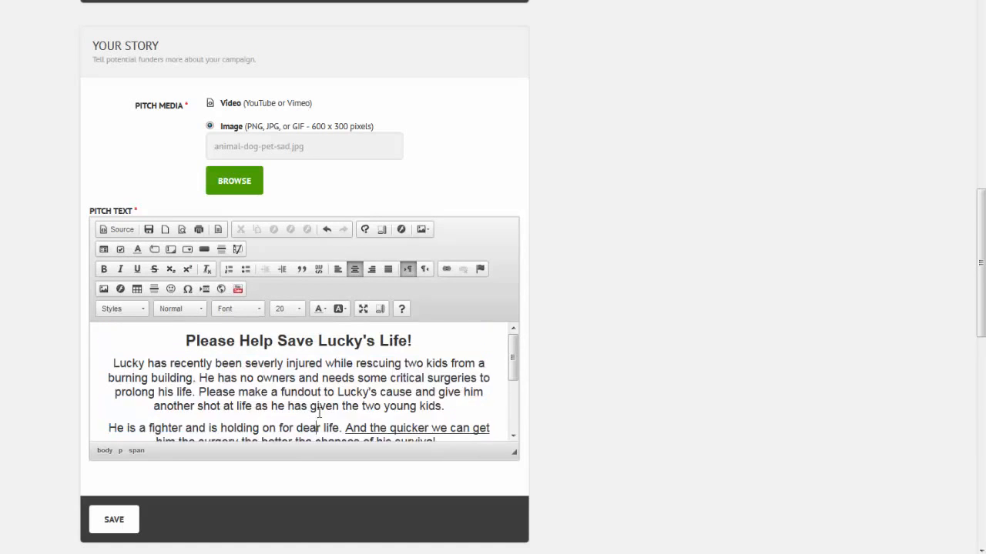
Color the pitch text heading "Please Help Save Lucky's Life!" bright green.
{"action": "left_click_drag", "start_coordinate": [185, 341], "coordinate": [413, 341]}
{"action": "left_click", "coordinate": [318, 308]}
{"action": "left_click", "coordinate": [346, 356]}
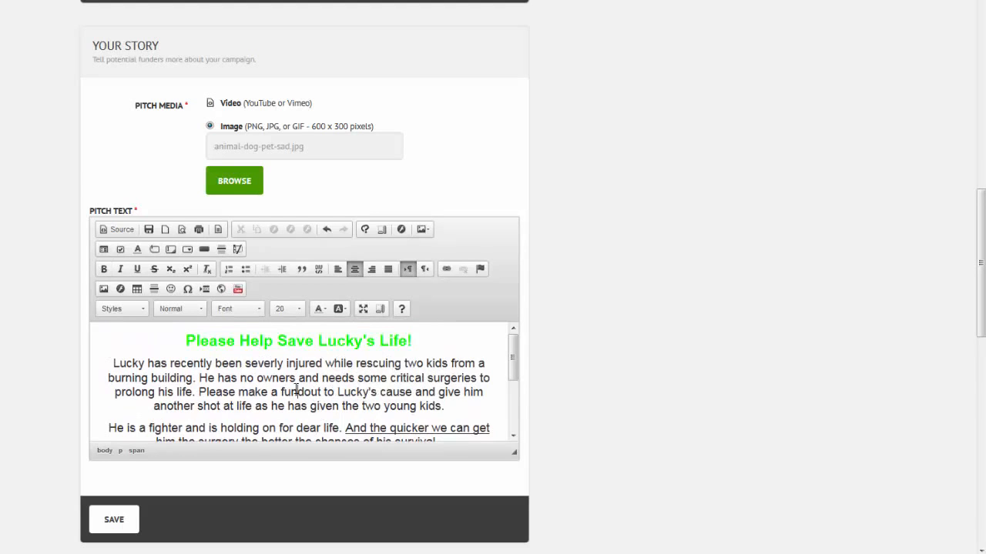
Color the closing italic line of the pitch text bright green and set its font size to 22.
{"action": "scroll", "coordinate": [308, 377], "scroll_direction": "down", "scroll_amount": 3}
{"action": "left_click_drag", "start_coordinate": [388, 403], "coordinate": [210, 402]}
{"action": "left_click", "coordinate": [318, 309]}
{"action": "left_click", "coordinate": [351, 368]}
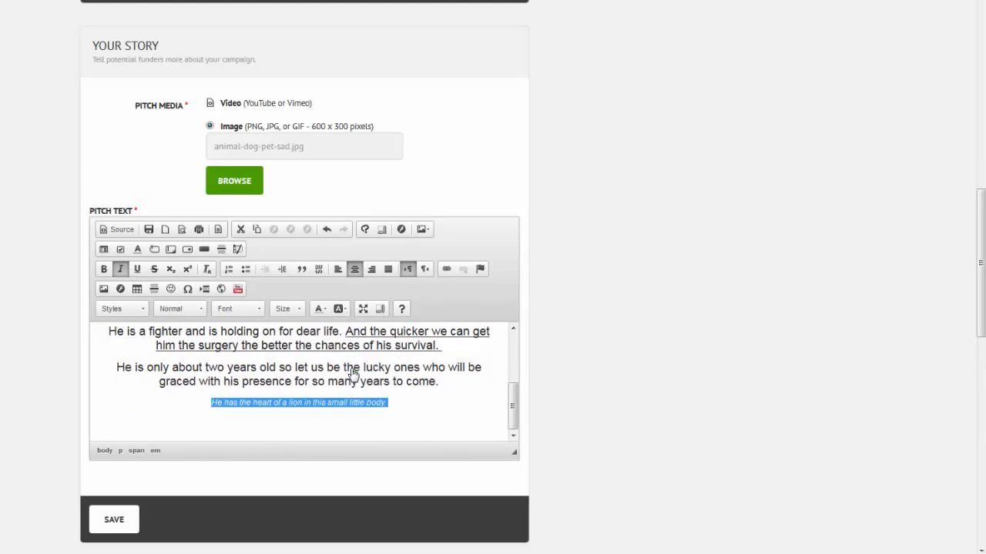
{"action": "left_click", "coordinate": [285, 309]}
{"action": "scroll", "coordinate": [295, 346], "scroll_direction": "down", "scroll_amount": 2}
{"action": "left_click", "coordinate": [295, 339]}
{"action": "left_click", "coordinate": [394, 360]}
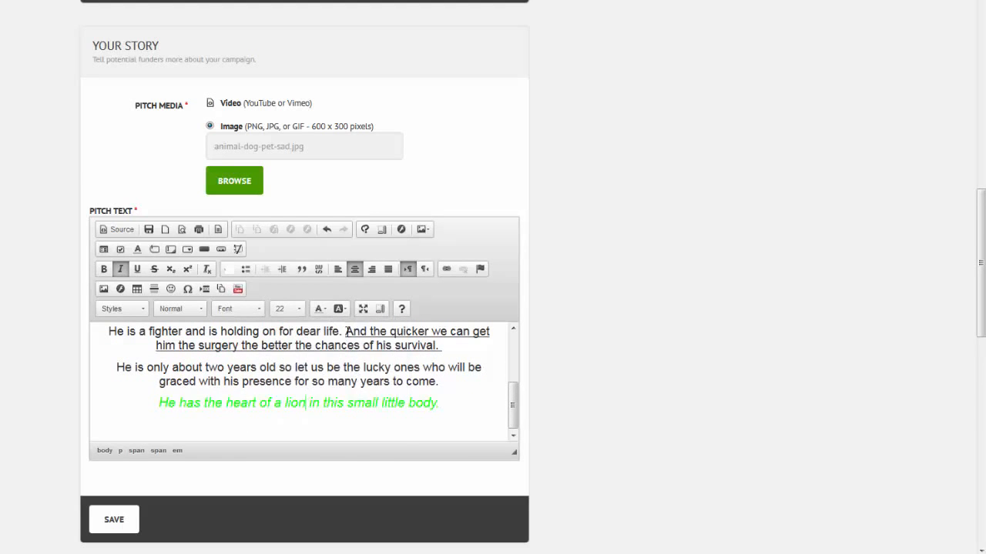
Color the underlined sentence about getting the surgery quicker red in the pitch text and save the story section.
{"action": "left_click_drag", "start_coordinate": [345, 331], "coordinate": [440, 346]}
{"action": "left_click", "coordinate": [318, 309]}
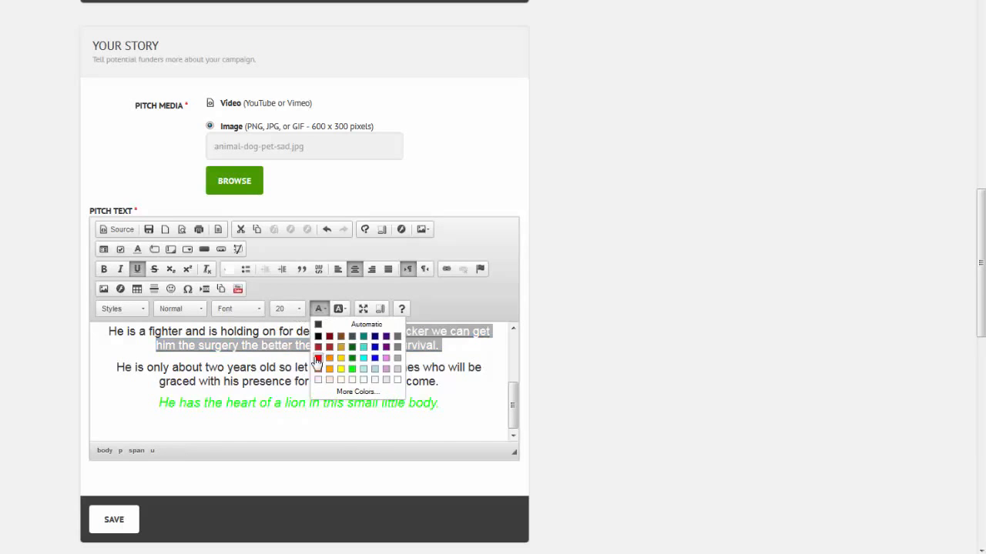
{"action": "left_click", "coordinate": [317, 356]}
{"action": "left_click", "coordinate": [318, 382]}
{"action": "scroll", "coordinate": [321, 389], "scroll_direction": "up", "scroll_amount": 1}
{"action": "scroll", "coordinate": [321, 392], "scroll_direction": "down", "scroll_amount": 1}
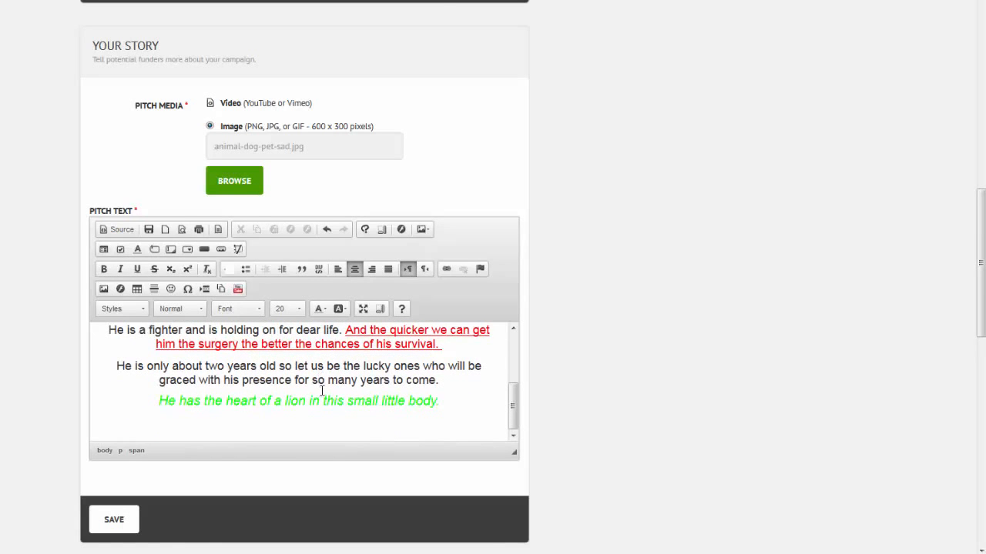
{"action": "left_click", "coordinate": [131, 520]}
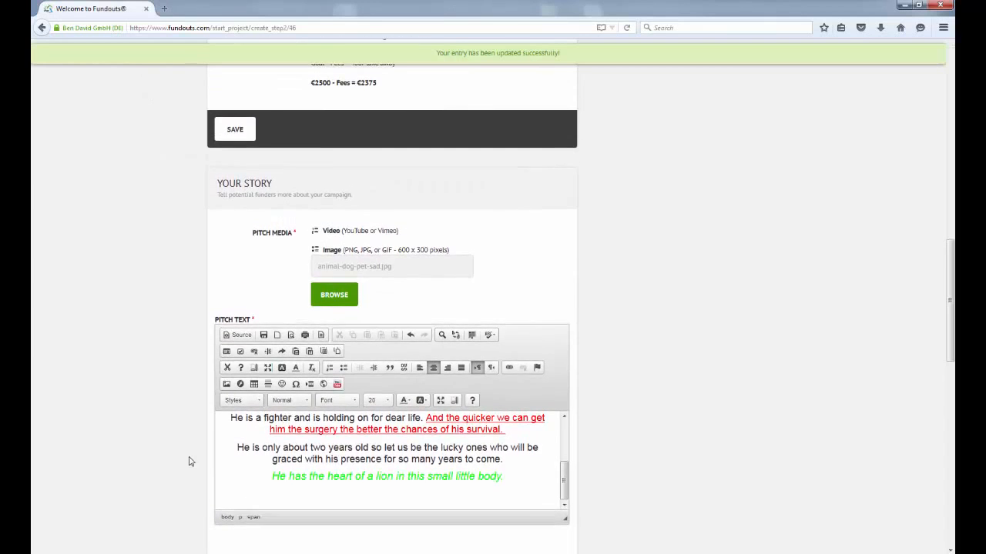
Give the perk an amount of 25 EUR and the title "Lucky Paw Card".
{"action": "scroll", "coordinate": [187, 459], "scroll_direction": "down", "scroll_amount": 5}
{"action": "scroll", "coordinate": [187, 458], "scroll_direction": "down", "scroll_amount": 3}
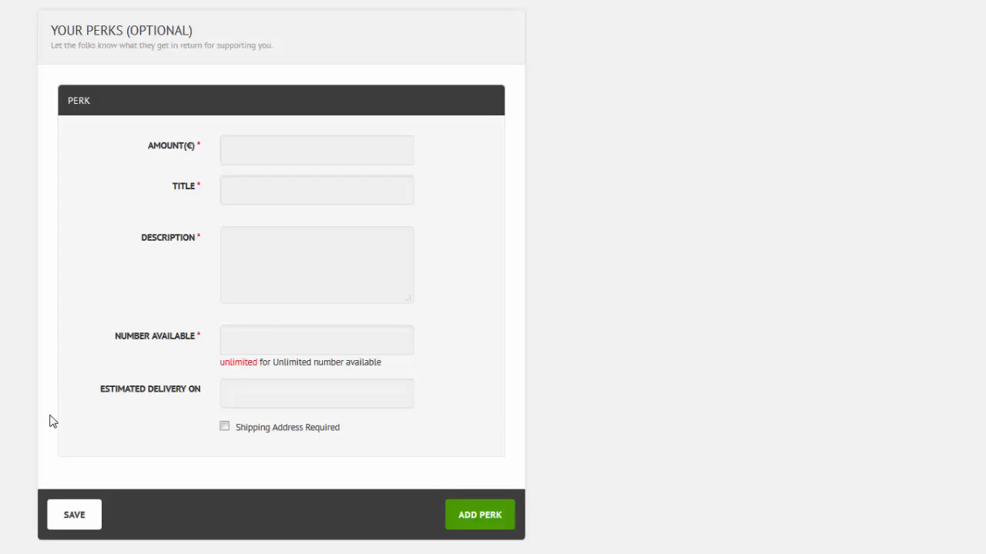
{"action": "left_click", "coordinate": [264, 157]}
{"action": "type", "text": "25"}
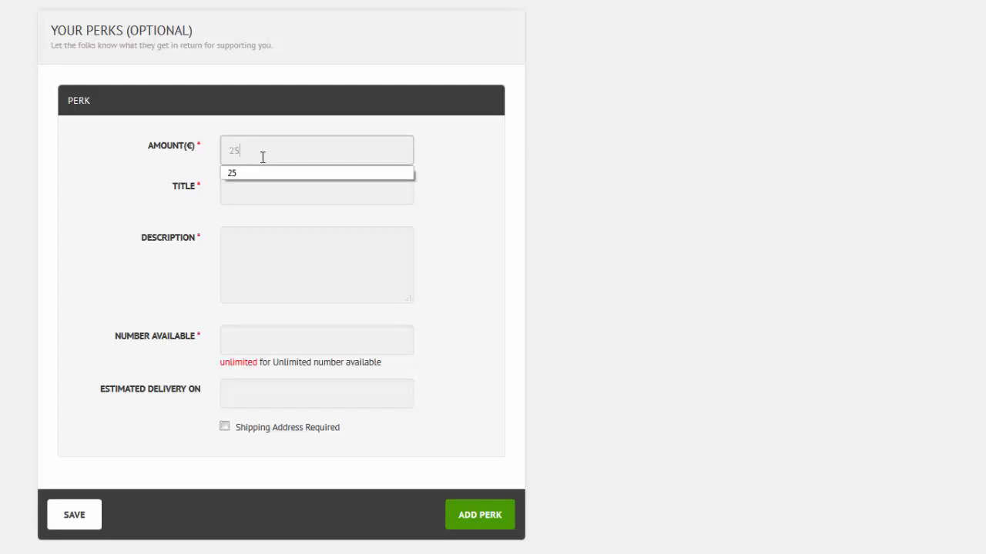
{"action": "left_click", "coordinate": [245, 172]}
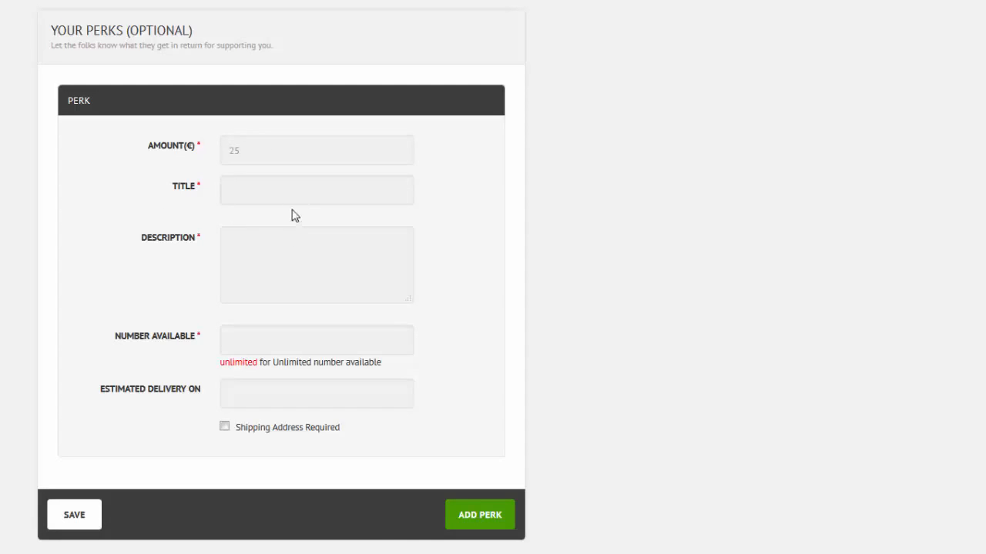
{"action": "key", "text": "Tab"}
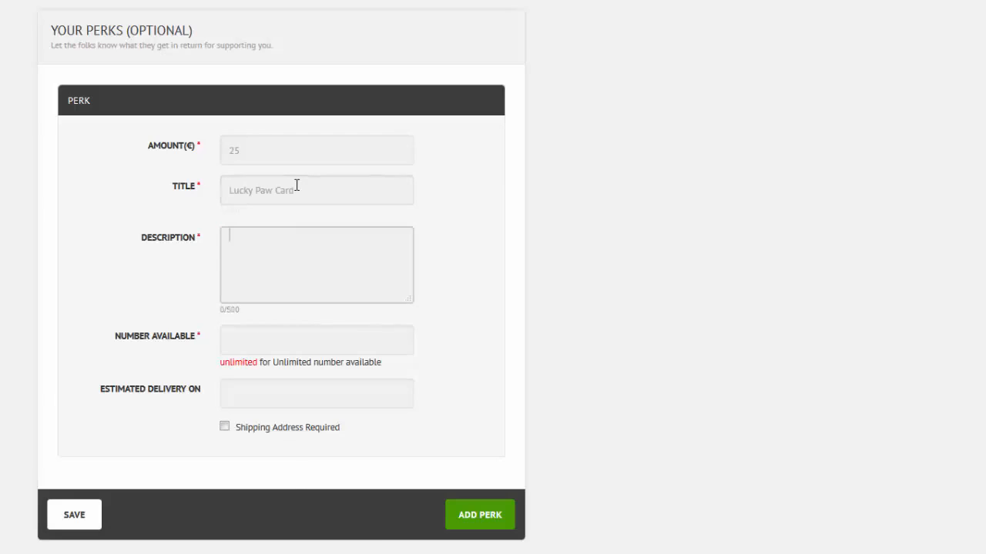
Set the perk's number available to unlimited and require a shipping address.
{"action": "left_click", "coordinate": [279, 341]}
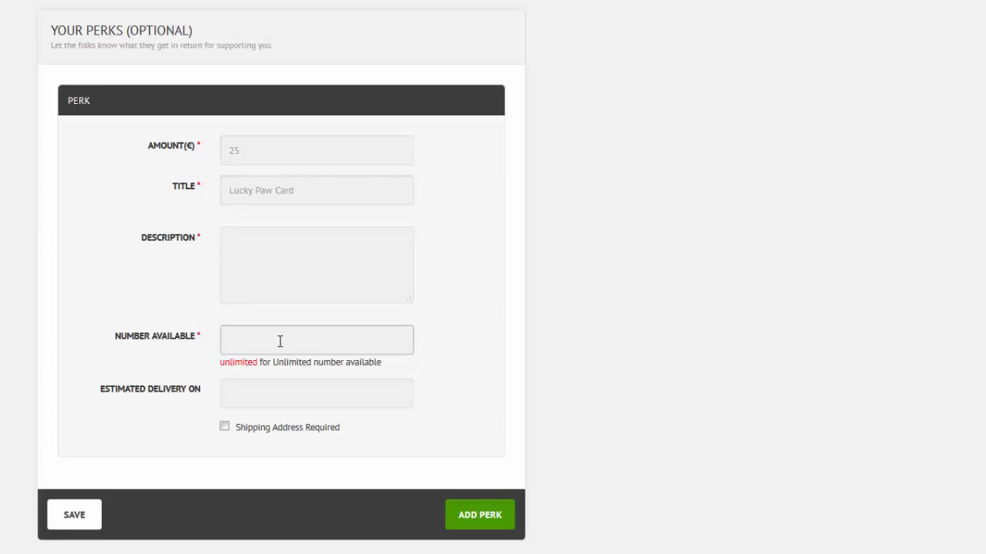
{"action": "type", "text": "un"}
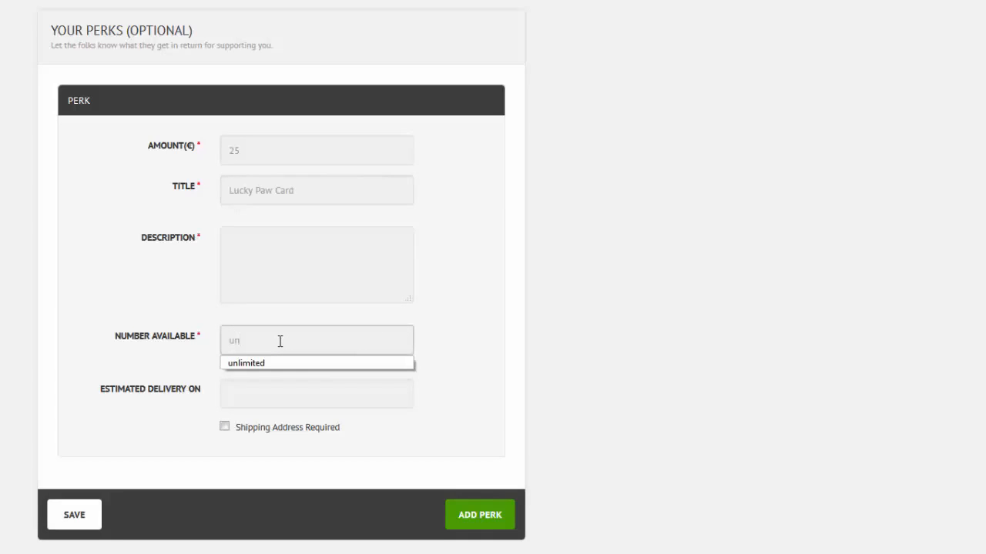
{"action": "left_click", "coordinate": [279, 363]}
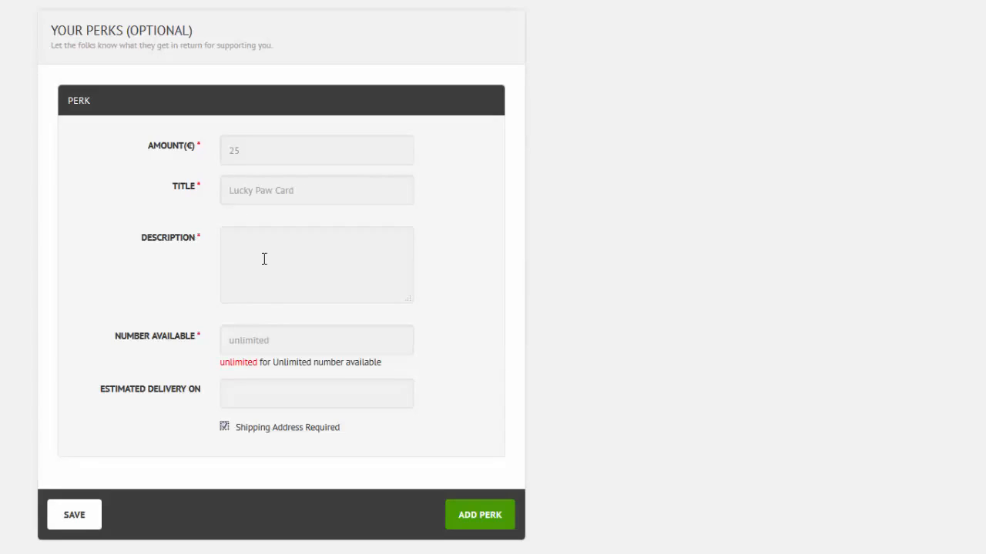
Describe the perk as "With your Fundout we will send you a personalized postcard with Lucky's autograph (Paw Print) on the back." and save the perk.
{"action": "left_click", "coordinate": [270, 237]}
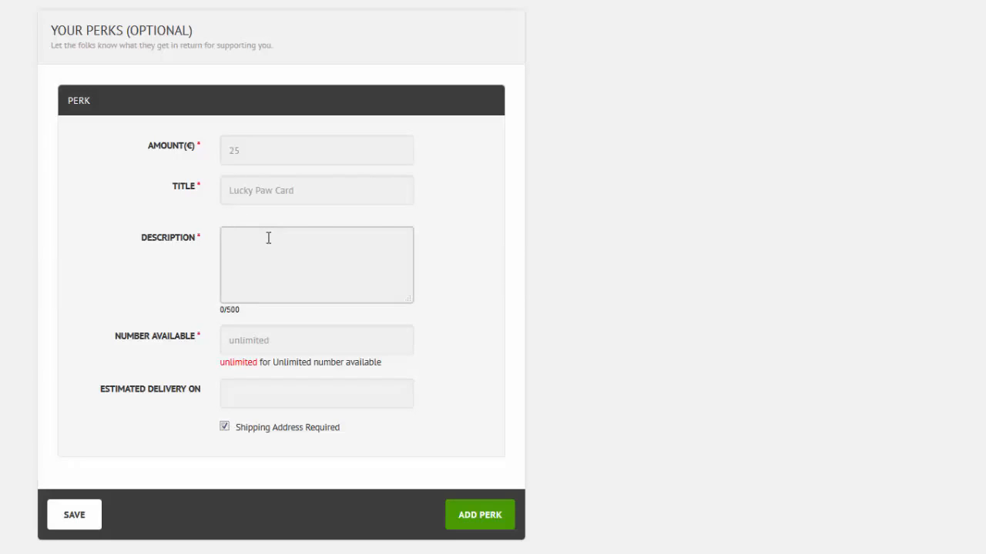
{"action": "type", "text": "With your Fundout we will send you a personalized postcard with Lucky's autograph (Paw Print) on the back."}
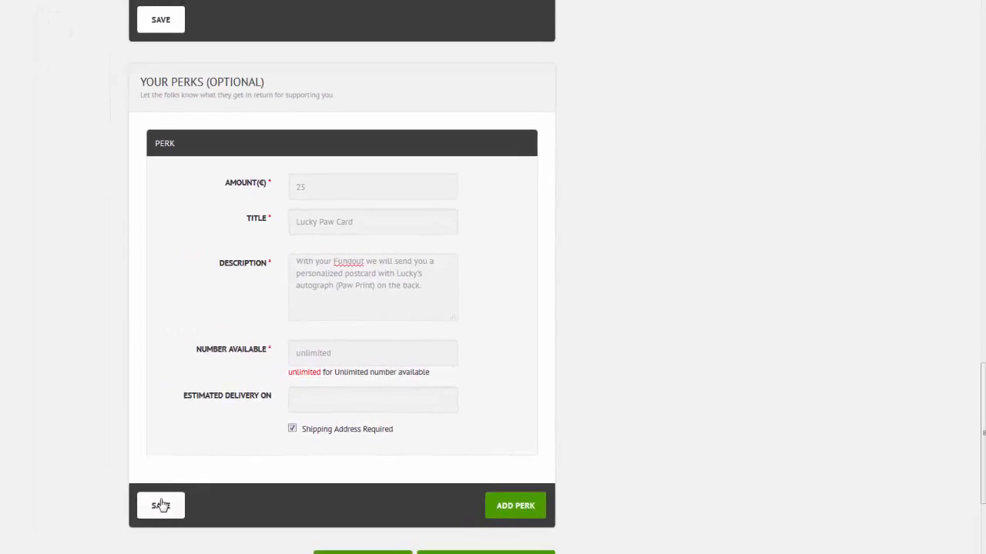
{"action": "left_click", "coordinate": [161, 506]}
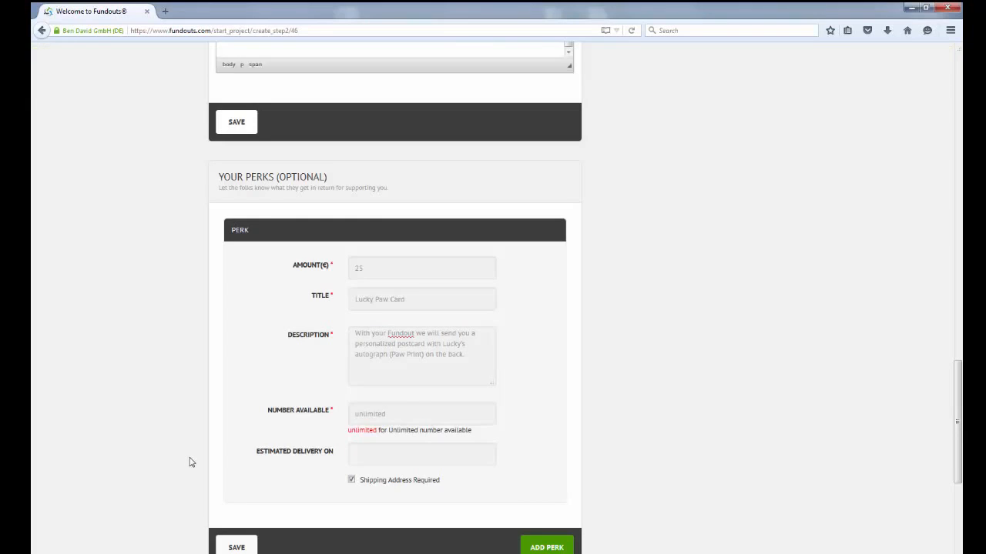
View the campaign page as a preview, then close it to return to the campaign editing form.
{"action": "scroll", "coordinate": [191, 462], "scroll_direction": "down", "scroll_amount": 5}
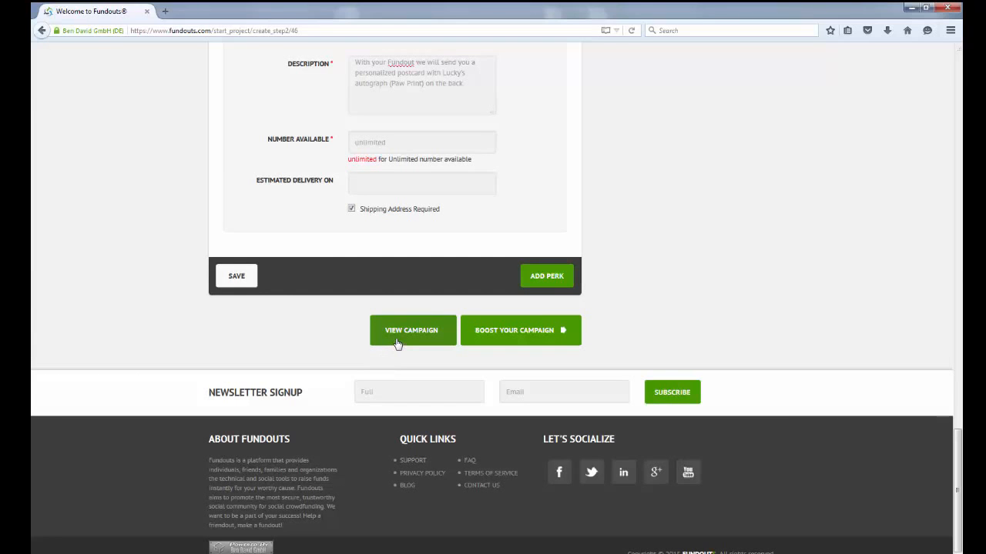
{"action": "left_click", "coordinate": [397, 339]}
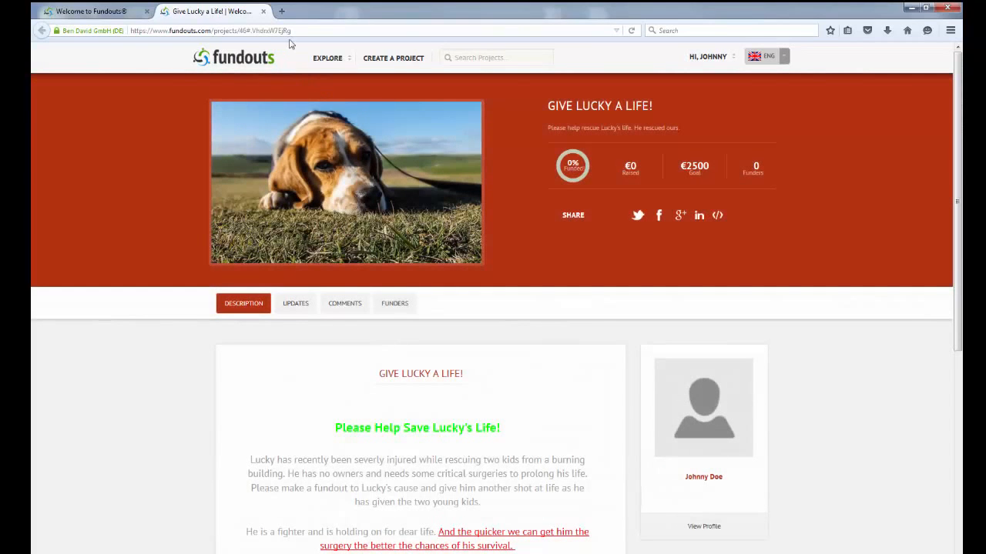
{"action": "left_click", "coordinate": [263, 11]}
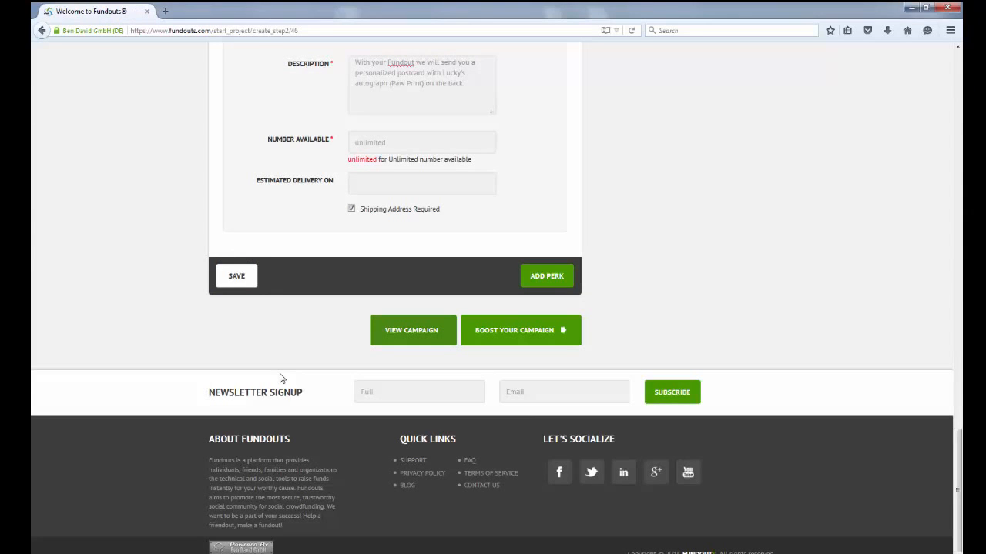